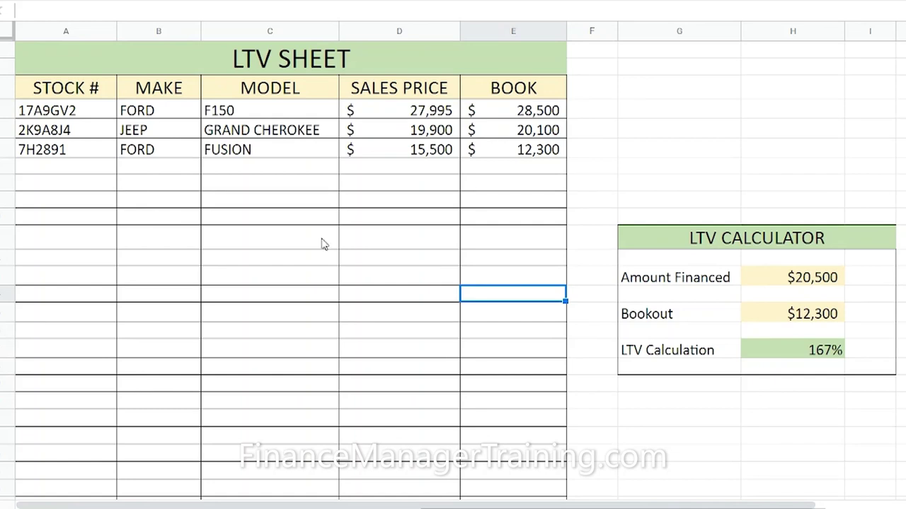
Fill row 5 with stock JAHVDJ, make FORD, model ESCAPE and sales price $14,995
click(62, 168)
double_click(73, 168)
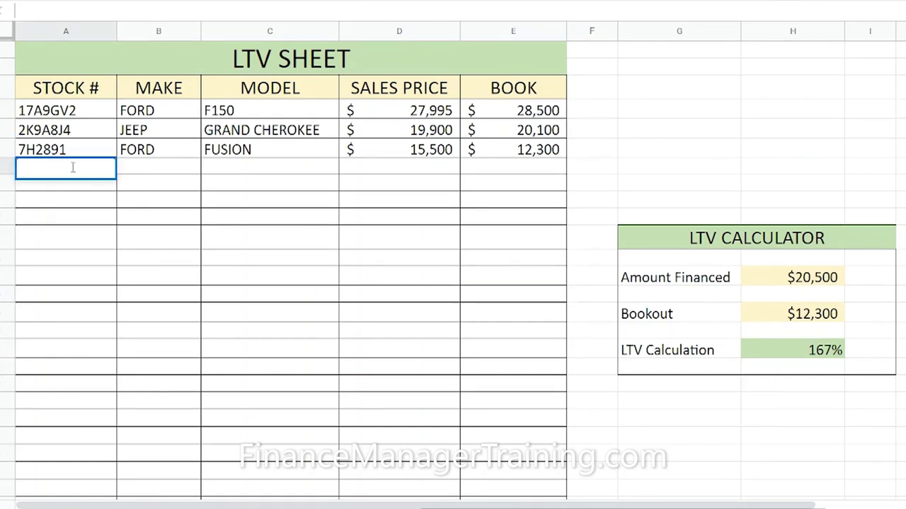
text(JAHVDS8)
key(BackSpace)
key(BackSpace)
text(J)
key(Tab)
text(FORD)
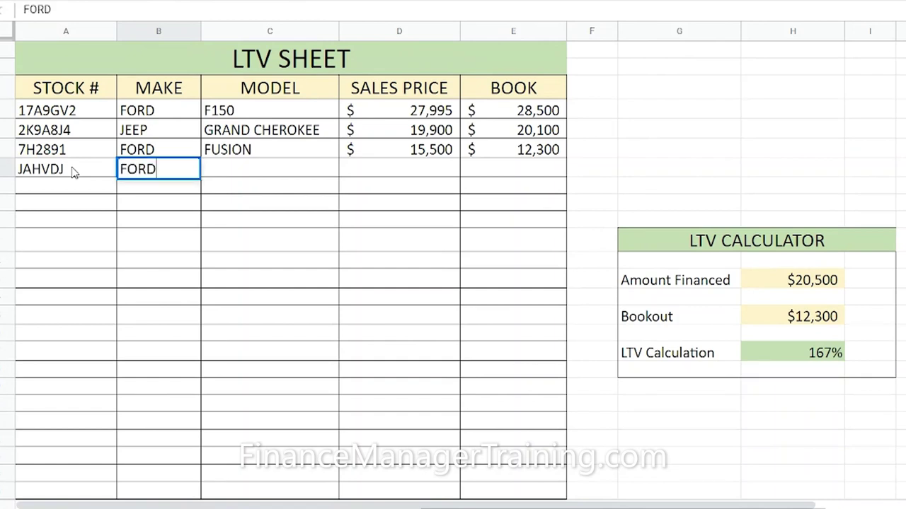
key(Tab)
text(ESCAPE)
key(Tab)
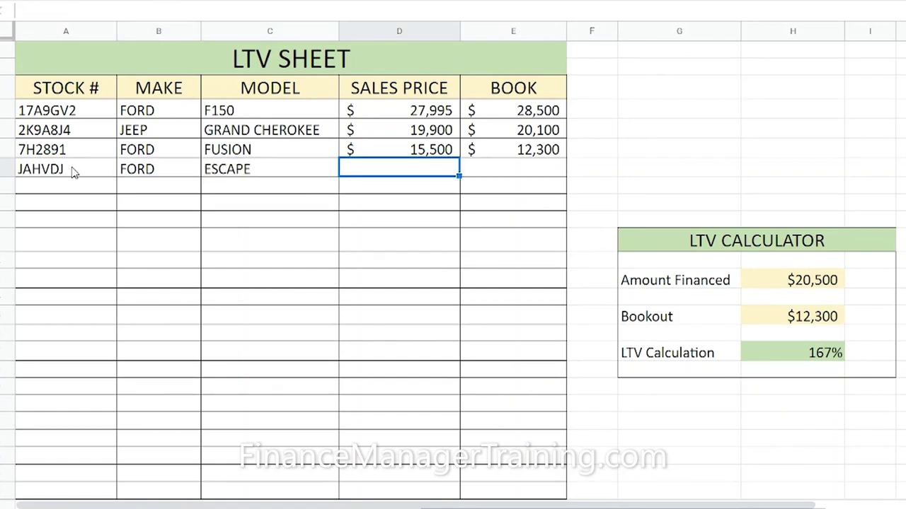
text($ 14,995)
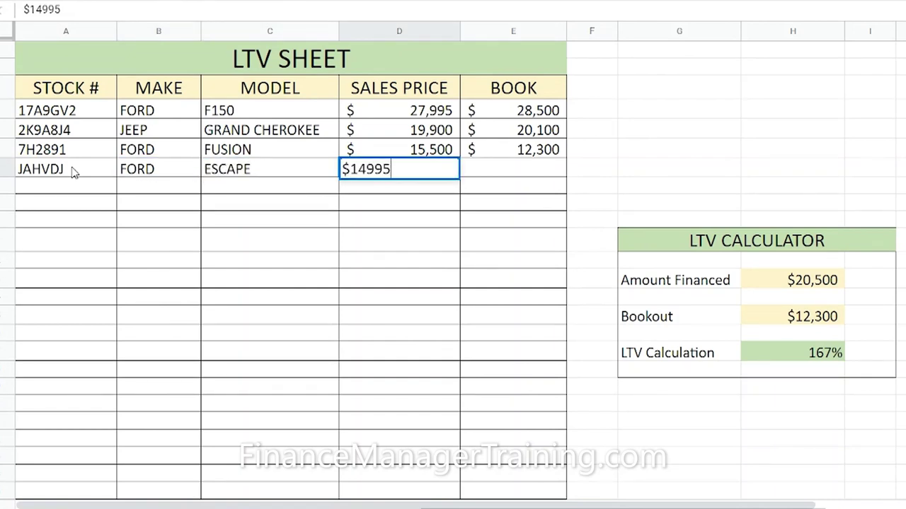
key(Tab)
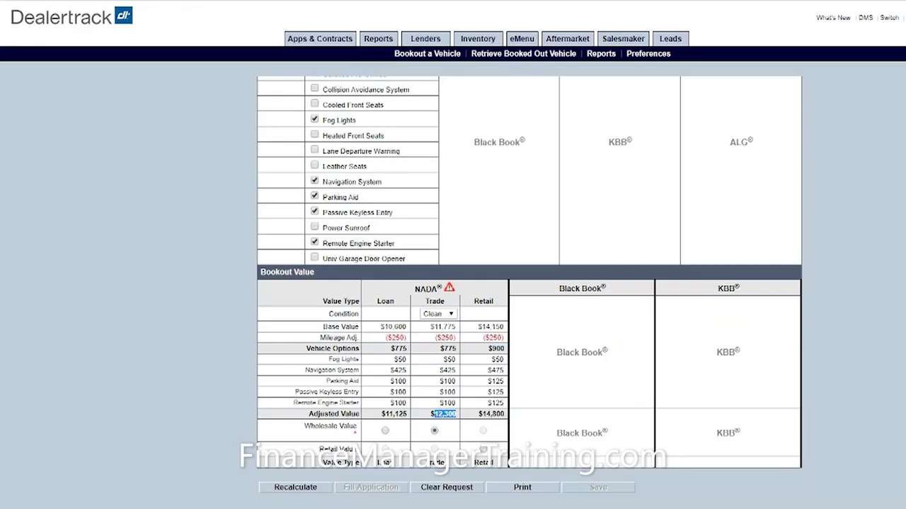
scroll(669, 305, up, 2)
scroll(669, 311, up, 2)
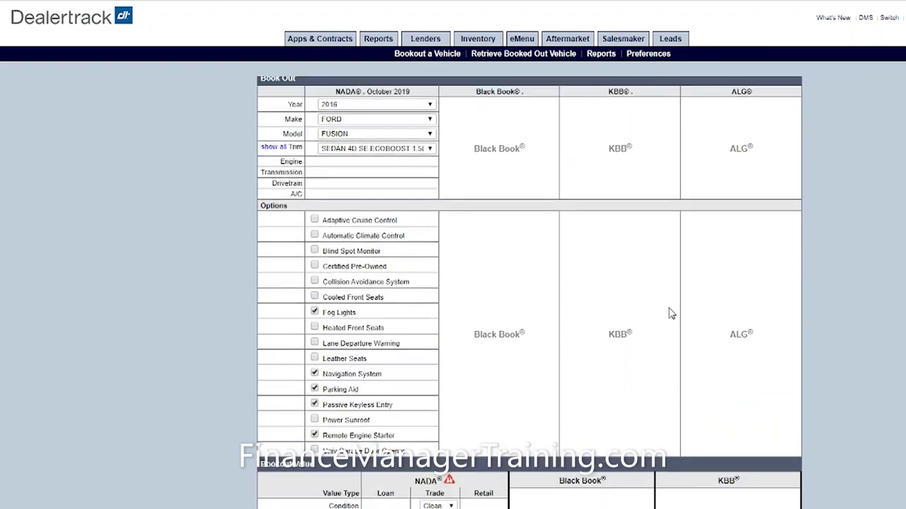
scroll(609, 315, down, 2)
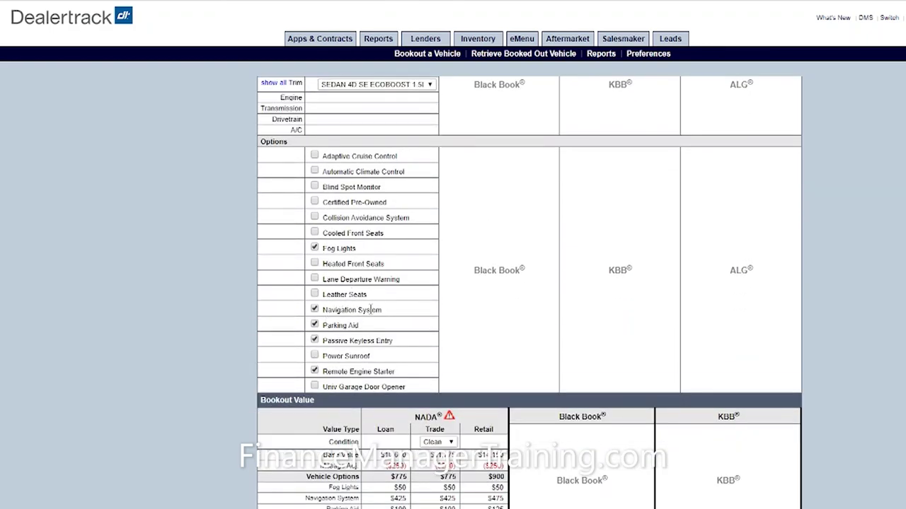
scroll(400, 343, down, 3)
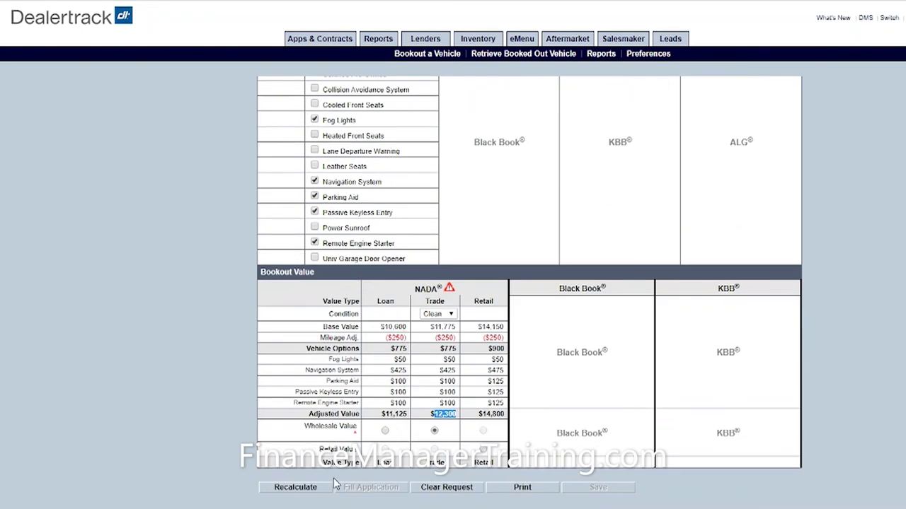
click(500, 320)
drag(457, 415, 430, 417)
click(489, 378)
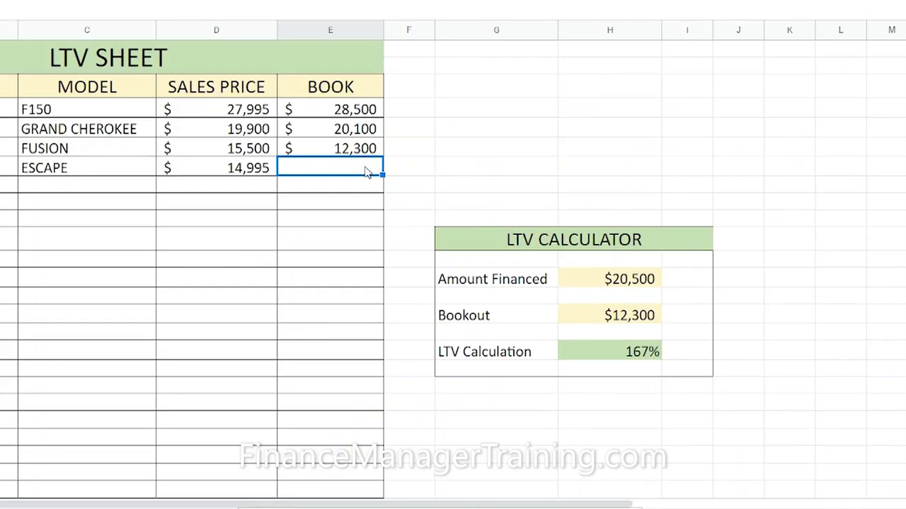
Enter $12,300 as the ESCAPE row's BOOK value
double_click(361, 167)
text($12,300)
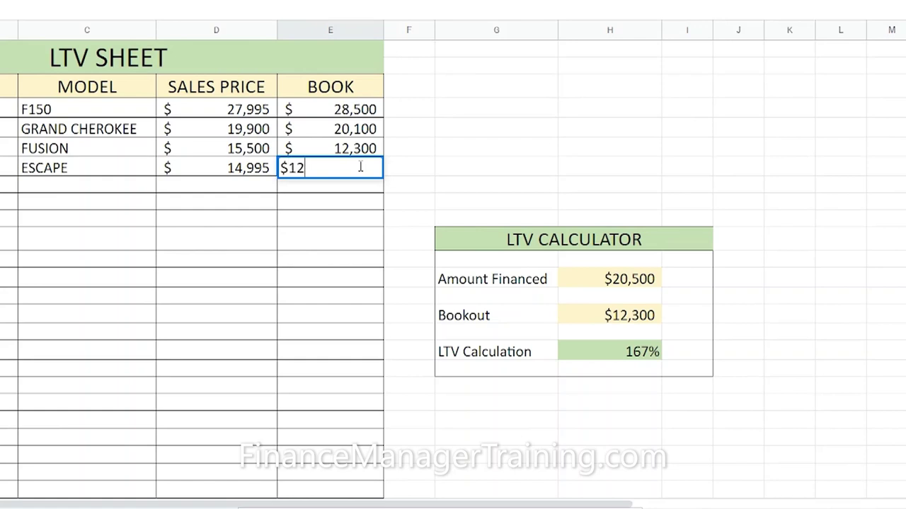
key(Return)
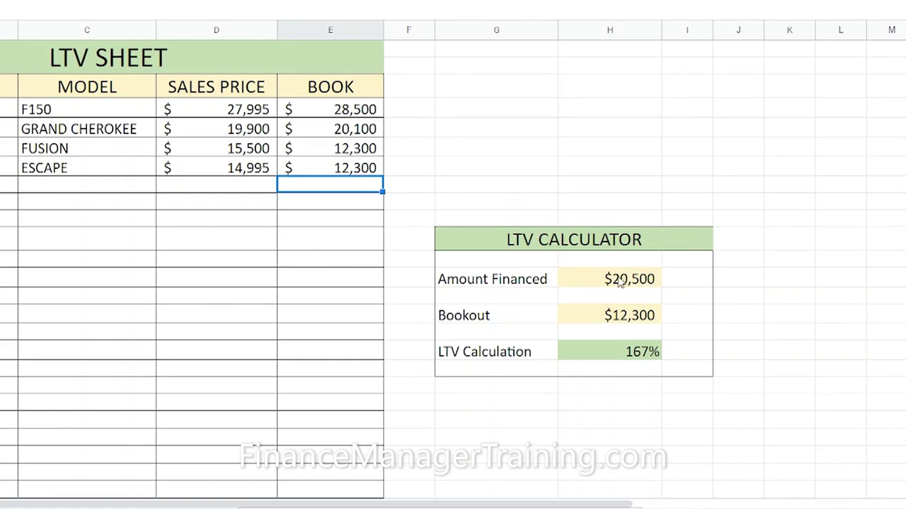
Compare the calculator's Bookout and Amount Financed cells with the ESCAPE's $14,995 sales price
click(632, 324)
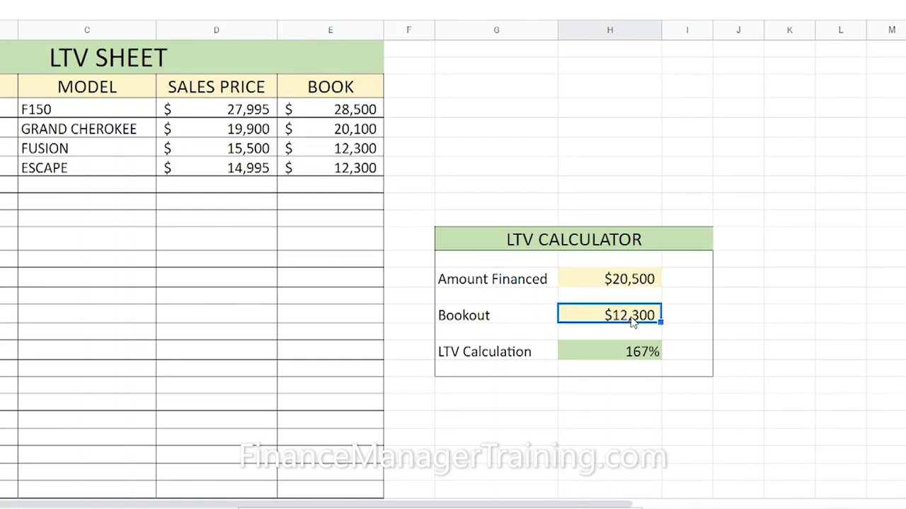
click(639, 283)
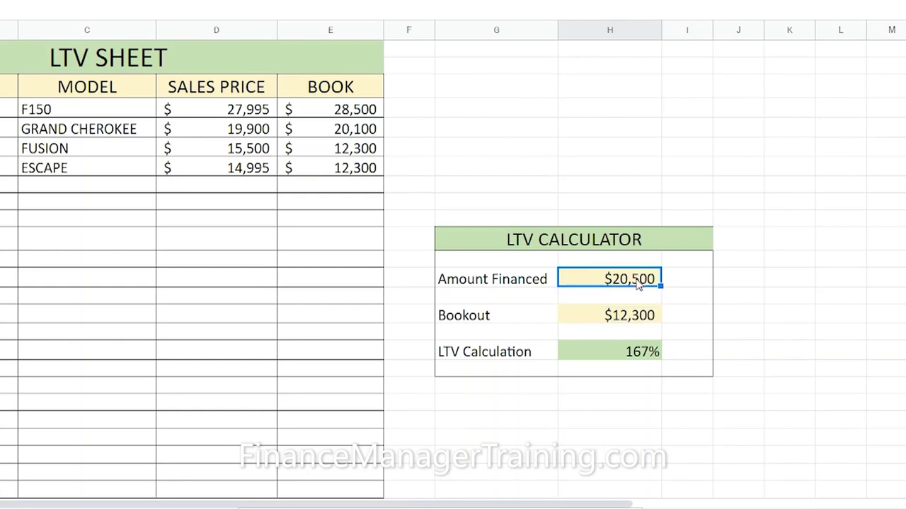
click(838, 286)
click(250, 167)
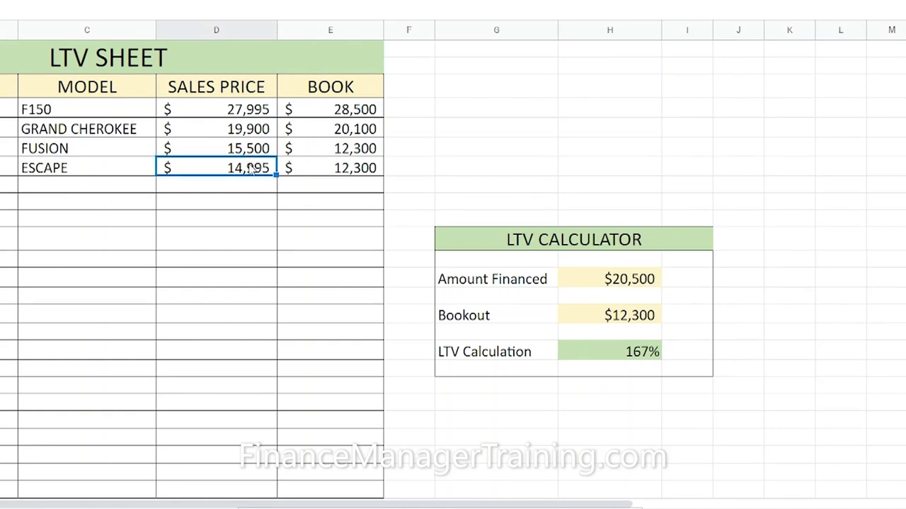
click(639, 287)
click(263, 176)
click(625, 291)
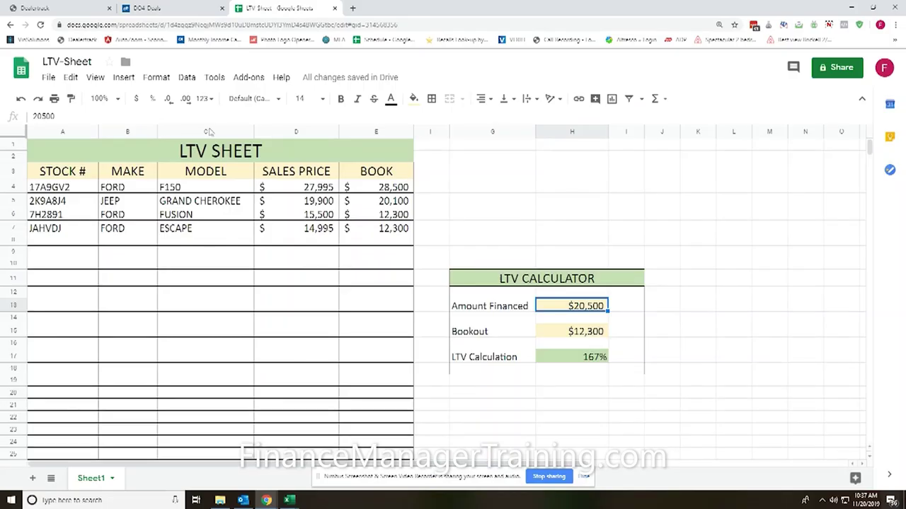
Change the deal price from 15000.00 to 14995.00 so the deal recalculates
click(310, 229)
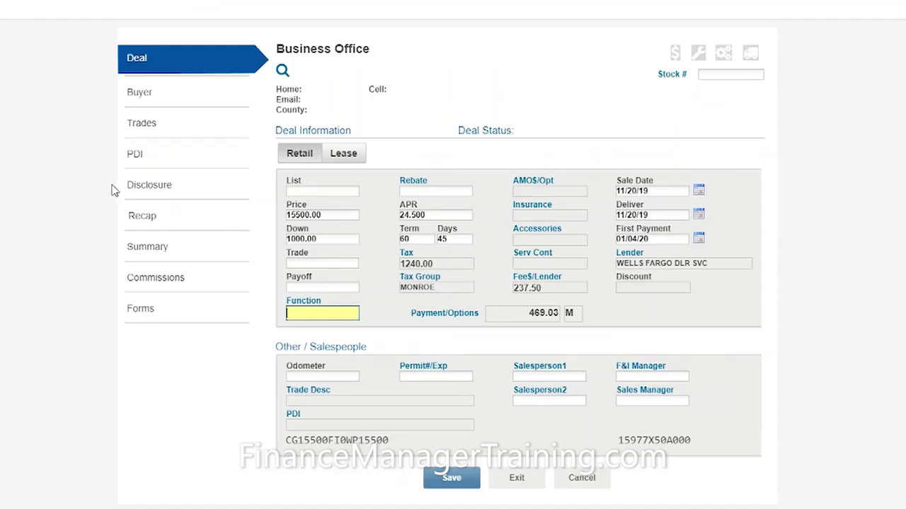
drag(333, 215, 270, 221)
text(14995)
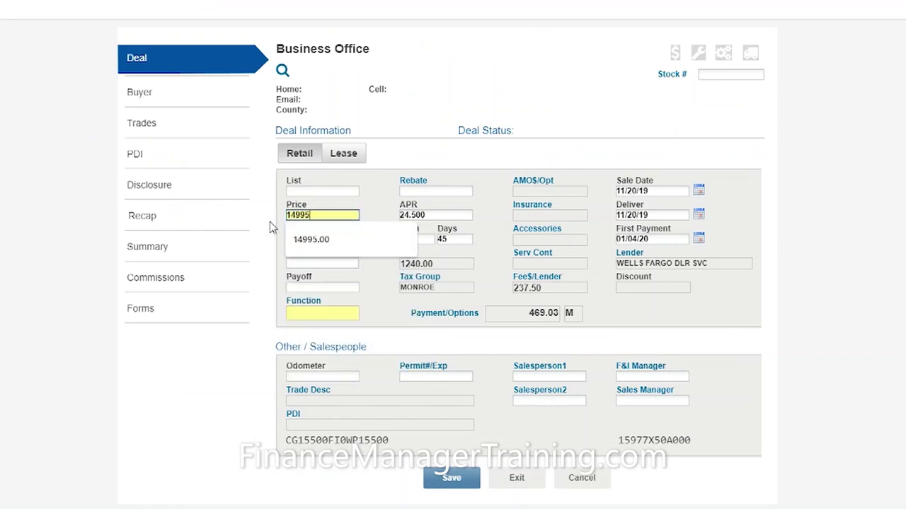
key(Tab)
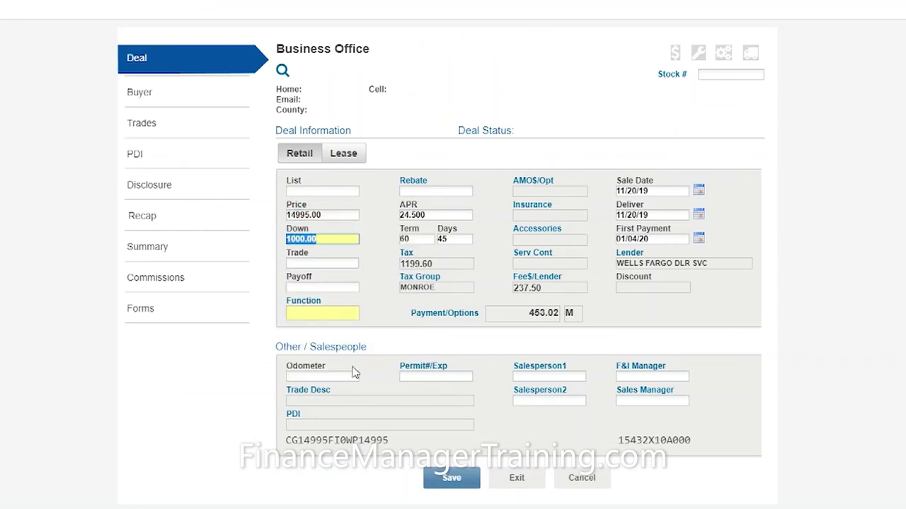
click(385, 308)
Highlight the recalculated tax, the Fee$/Lender amount and the 15432 figure in the deal code
drag(401, 263, 420, 264)
click(418, 264)
drag(519, 288, 533, 288)
click(534, 288)
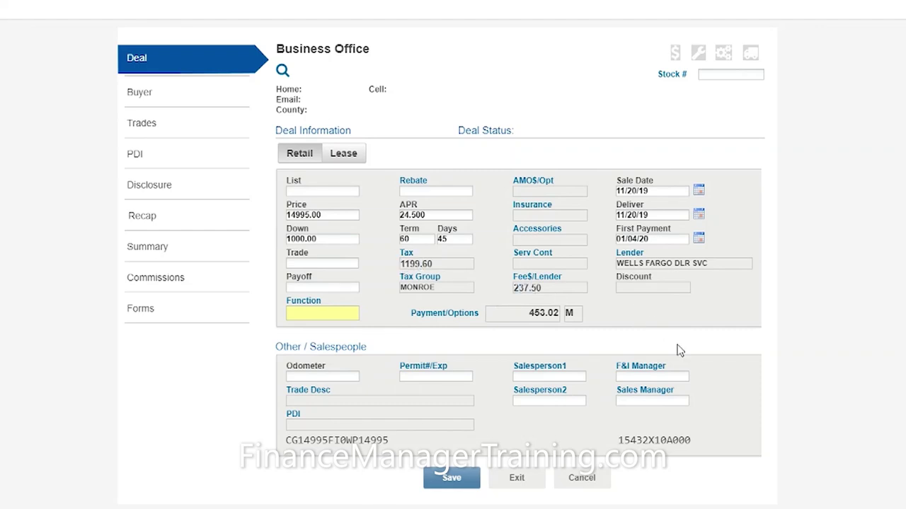
drag(641, 440, 618, 440)
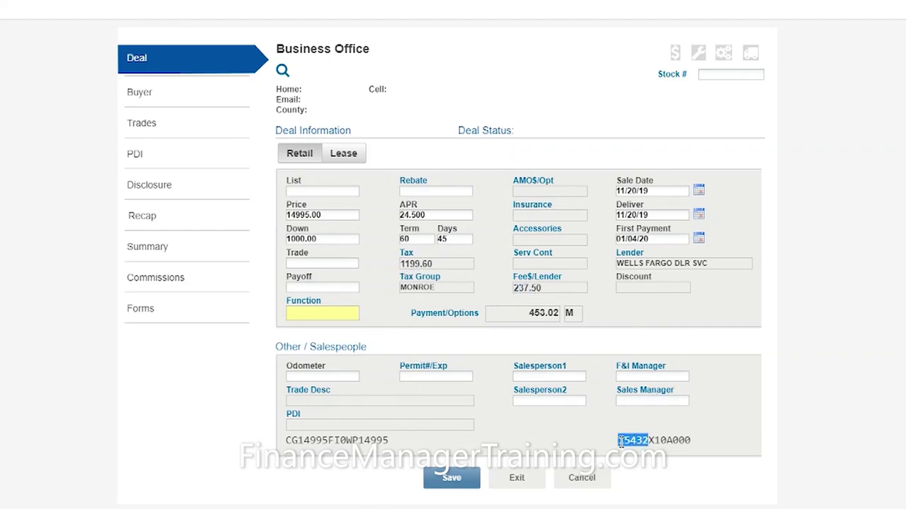
click(712, 391)
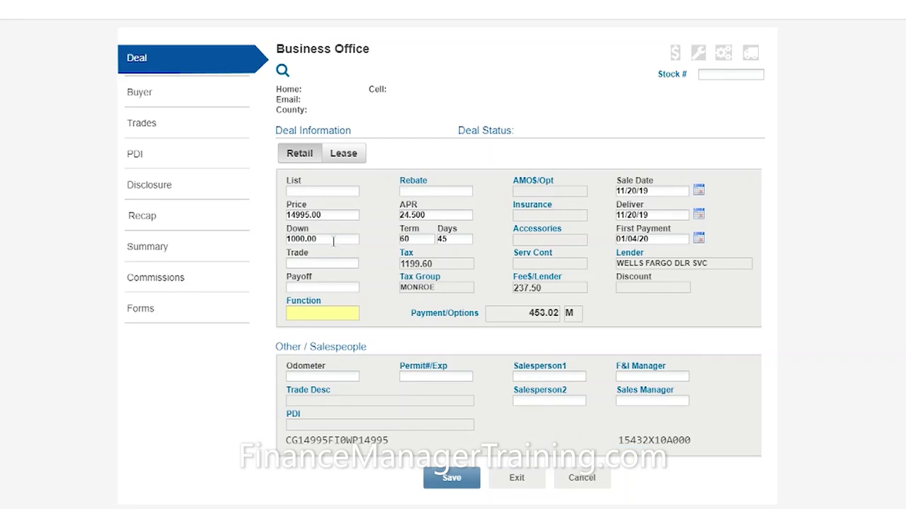
Recheck the 14995.00 price and 1000.00 down payment, then select 15432 in the deal code
drag(323, 215, 286, 216)
triple_click(413, 263)
click(545, 314)
click(316, 238)
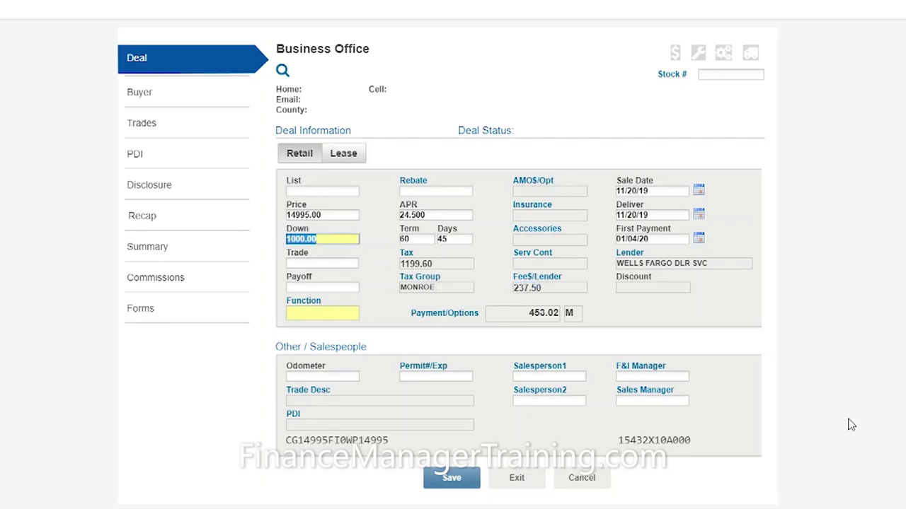
click(871, 424)
drag(647, 440, 618, 440)
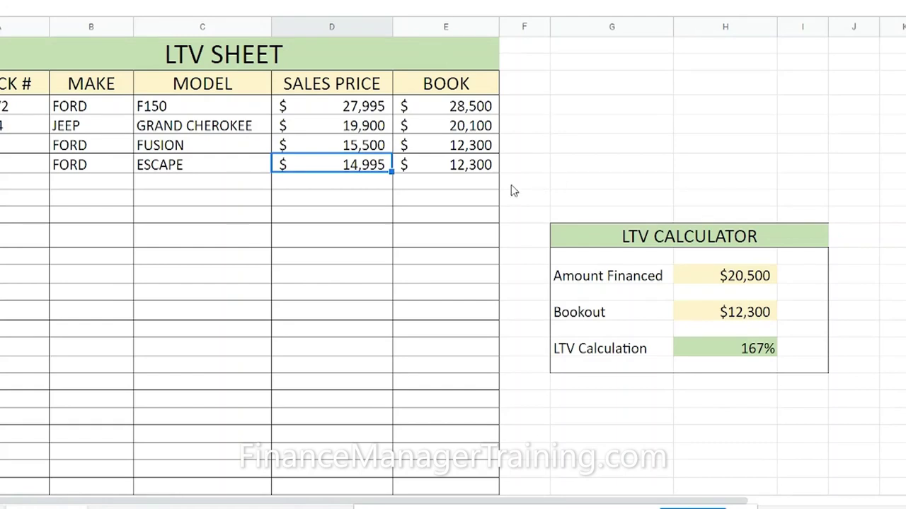
Replace the calculator's 20500 Amount Financed with $15,432, bringing the LTV to 125%
click(745, 280)
double_click(745, 280)
drag(775, 276, 734, 274)
text(15,432)
key(Return)
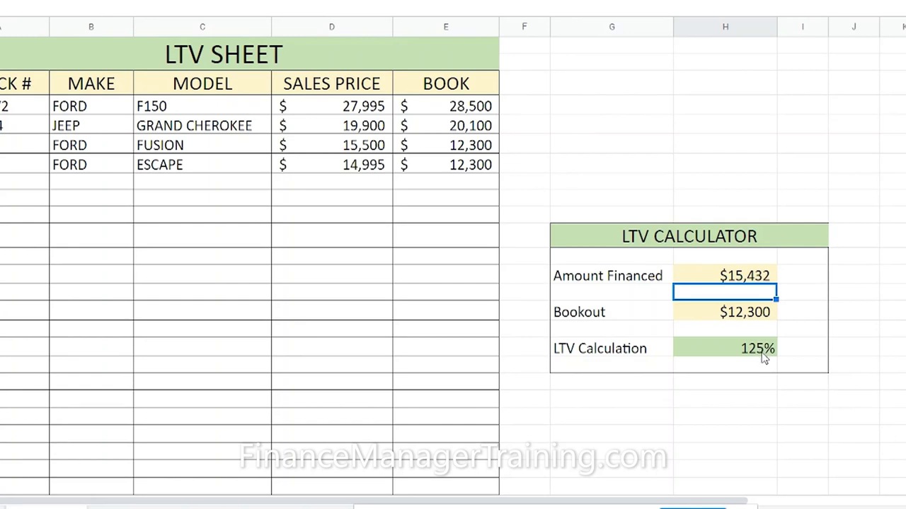
Inspect the LTV Calculation formula =(H13/H15) and the SALES PRICE values in column D
click(881, 350)
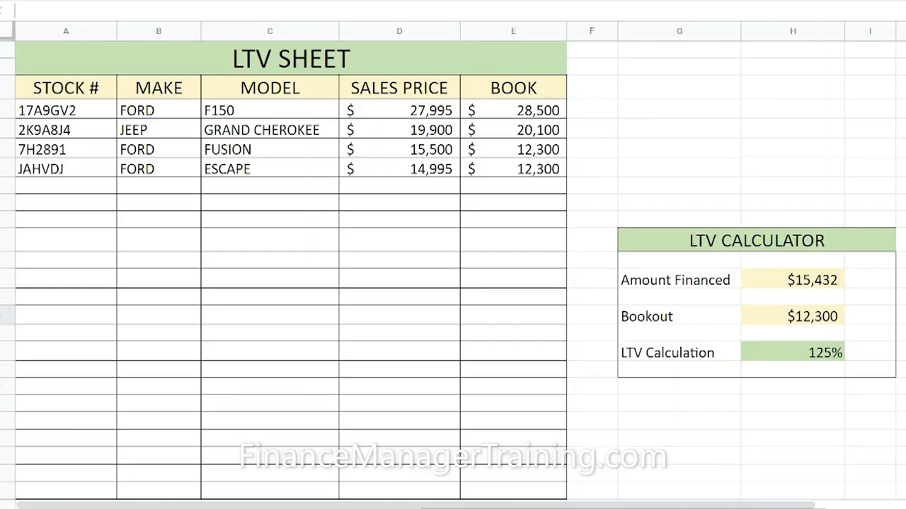
click(834, 358)
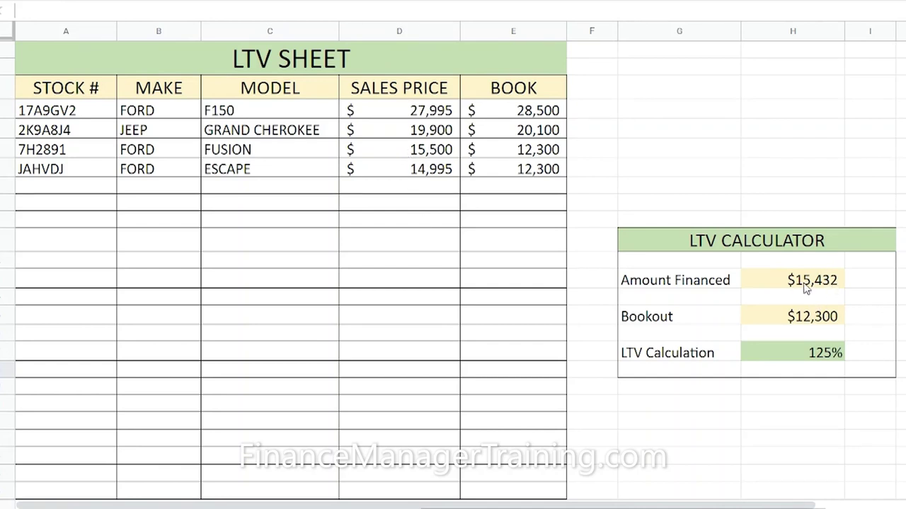
drag(420, 98, 450, 322)
click(733, 177)
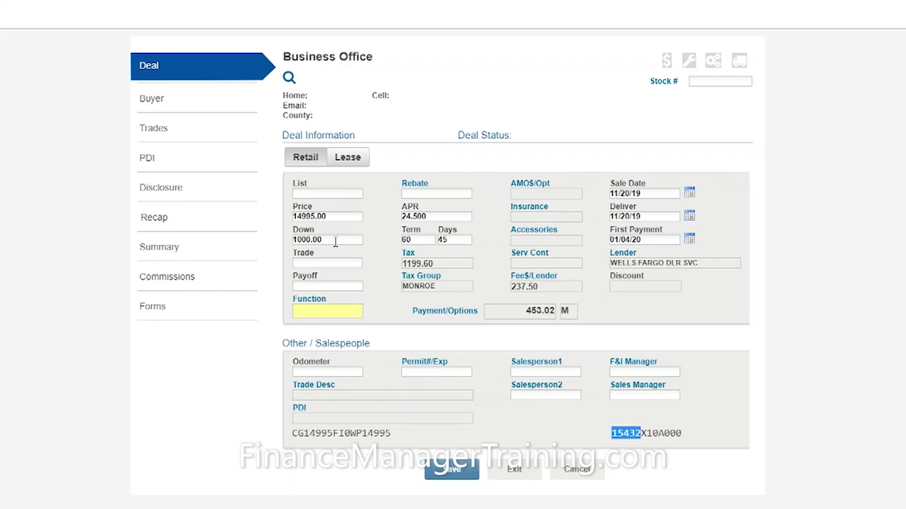
Add a 1500.00 trade on the deal, reducing the amount financed to 13812
click(318, 264)
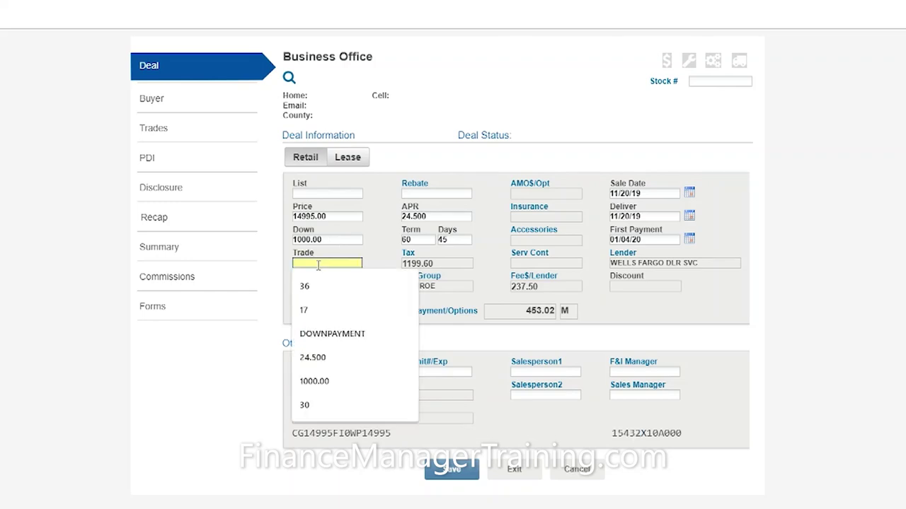
text(1500.00)
key(Tab)
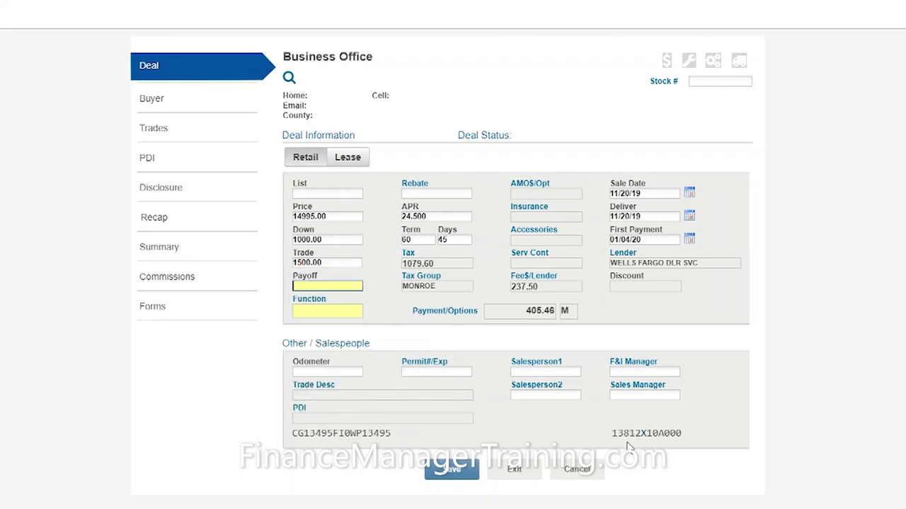
drag(641, 433, 617, 433)
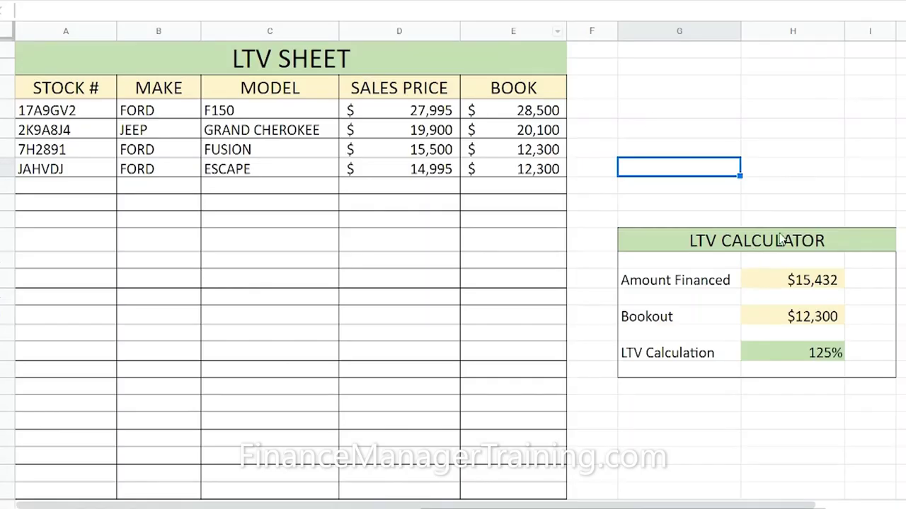
Change the Amount Financed cell H13 to 13812, dropping the LTV to 112%
double_click(817, 281)
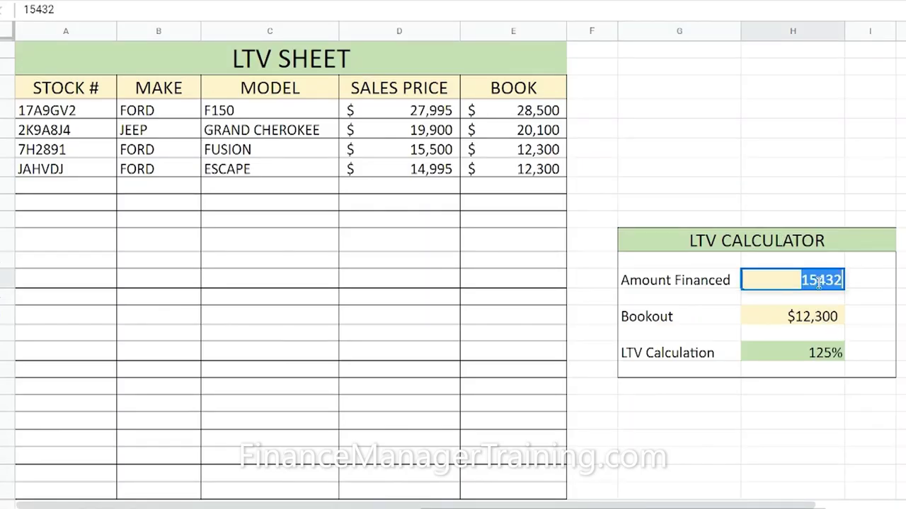
text(21)
key(BackSpace)
key(BackSpace)
text(13812)
key(Return)
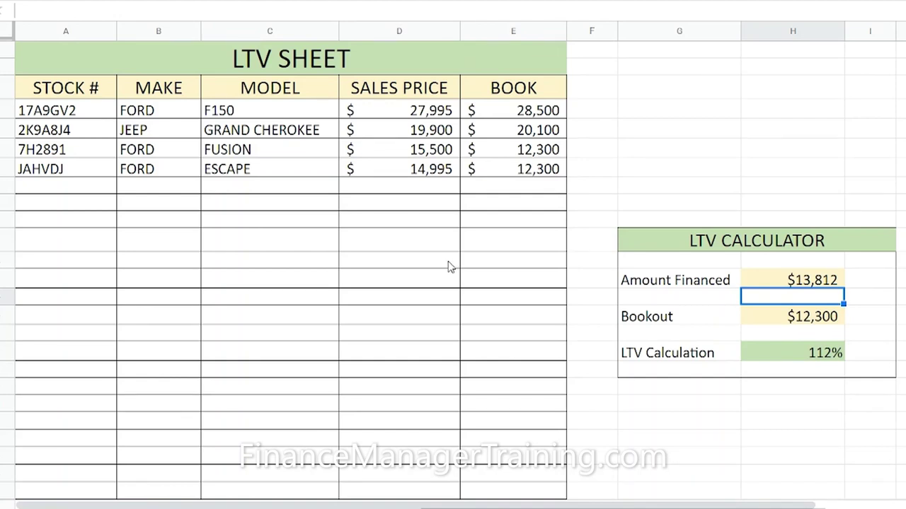
click(434, 133)
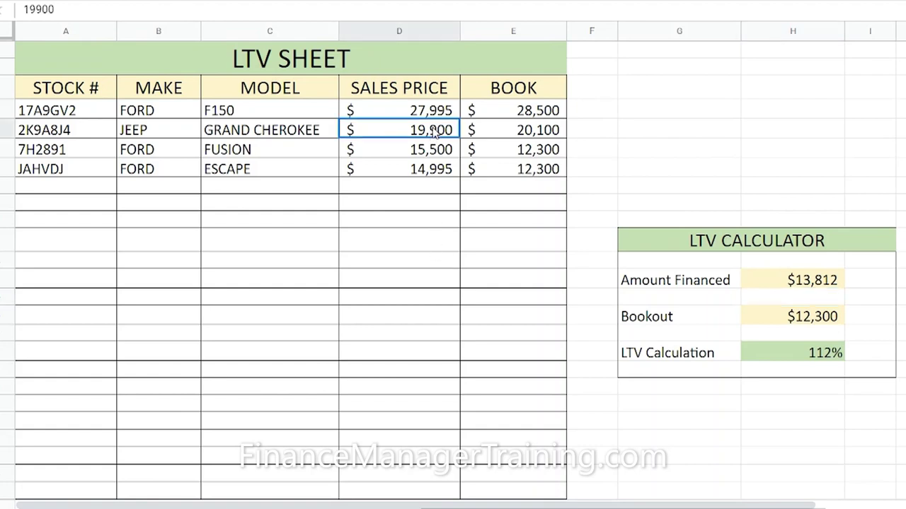
click(502, 133)
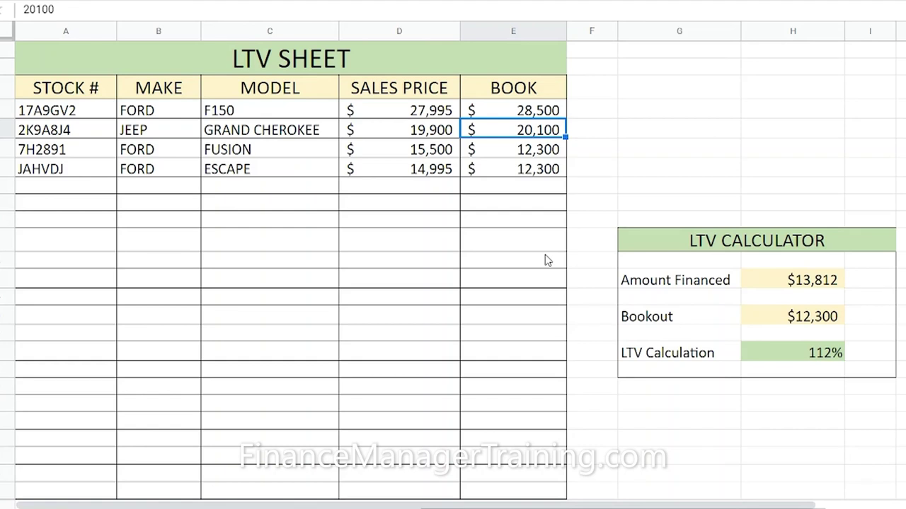
click(546, 260)
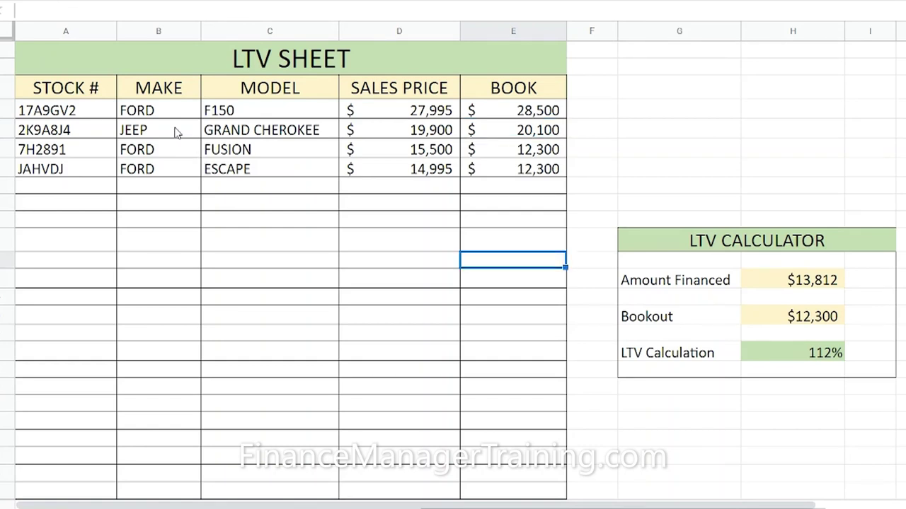
drag(176, 132, 297, 132)
click(439, 133)
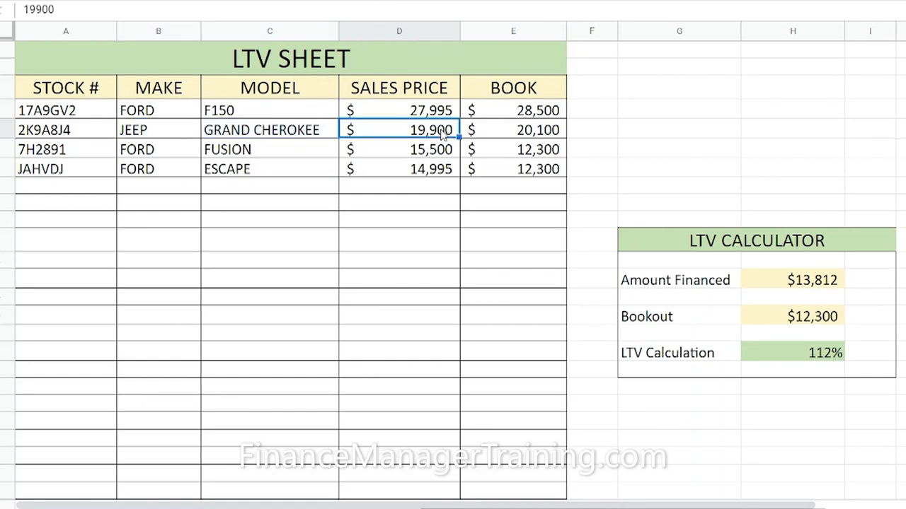
click(546, 136)
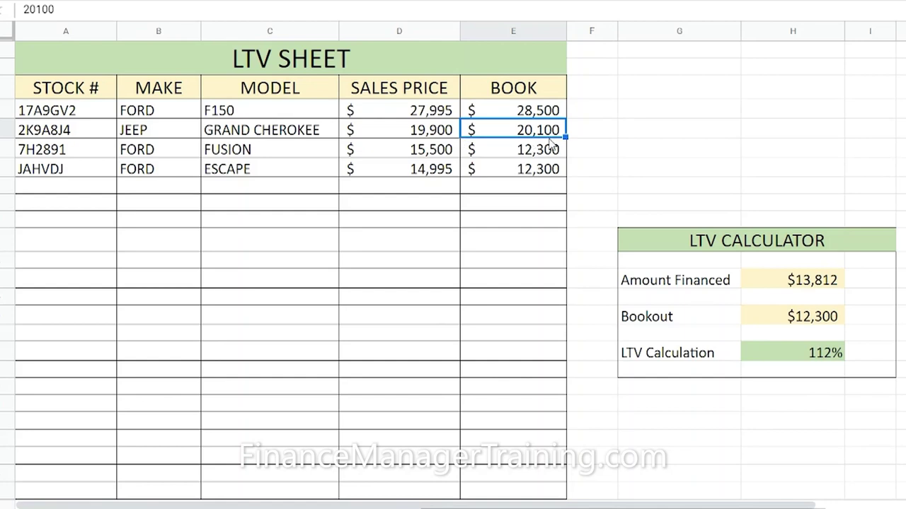
click(453, 137)
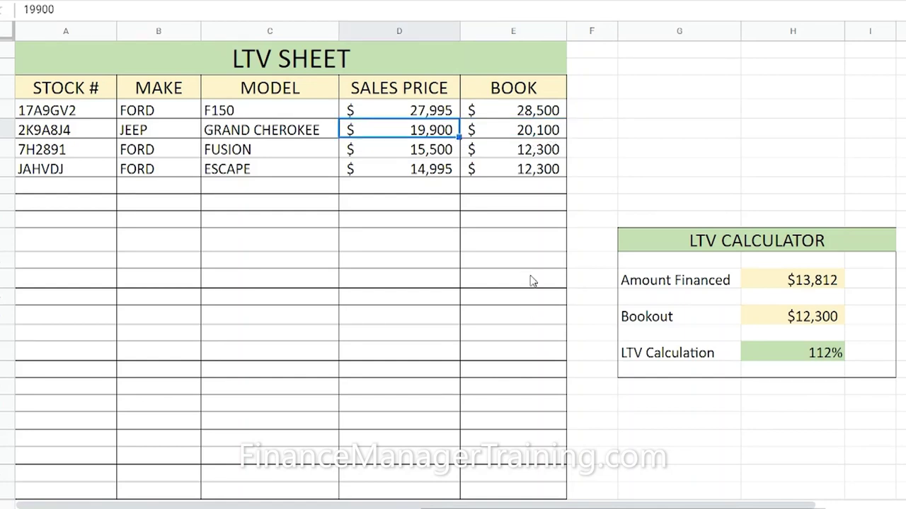
click(541, 205)
drag(541, 138, 60, 127)
click(516, 220)
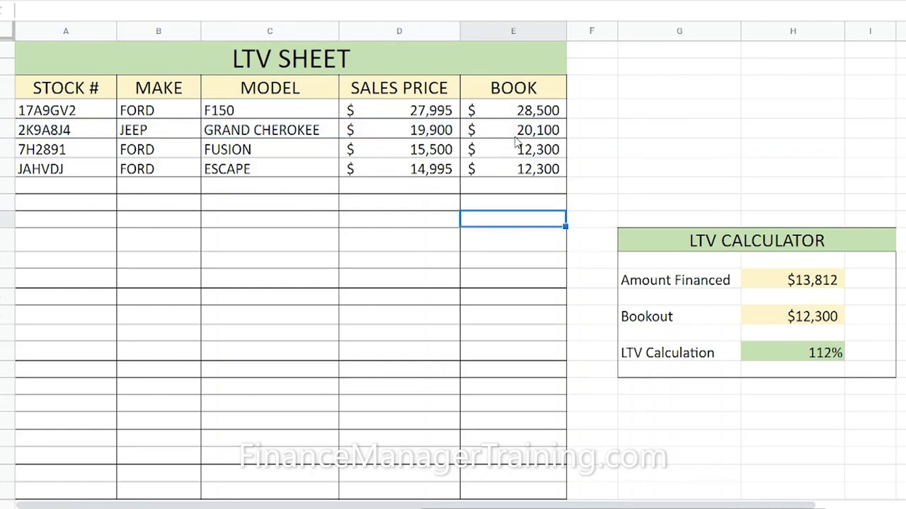
click(525, 136)
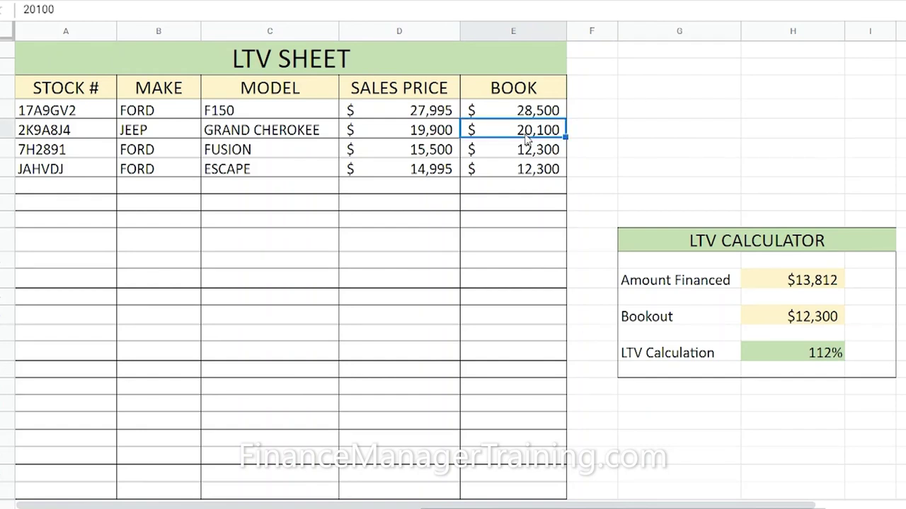
click(411, 138)
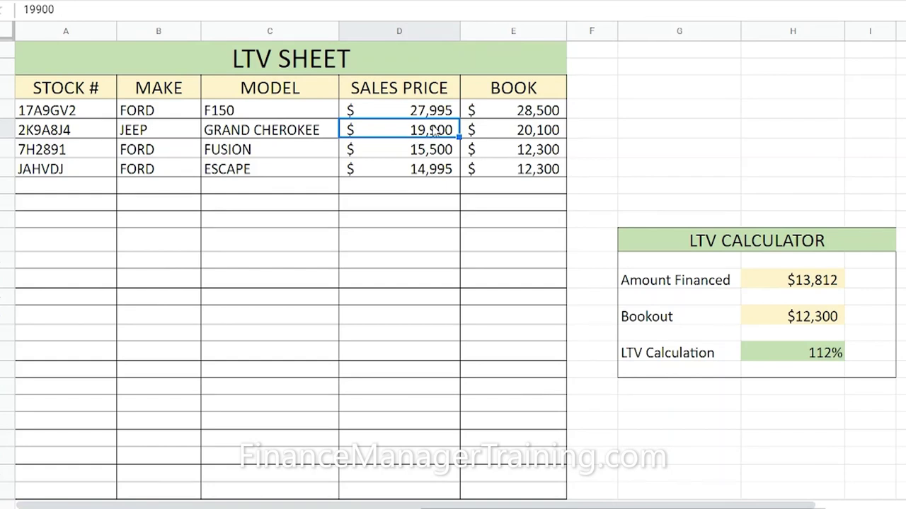
click(510, 136)
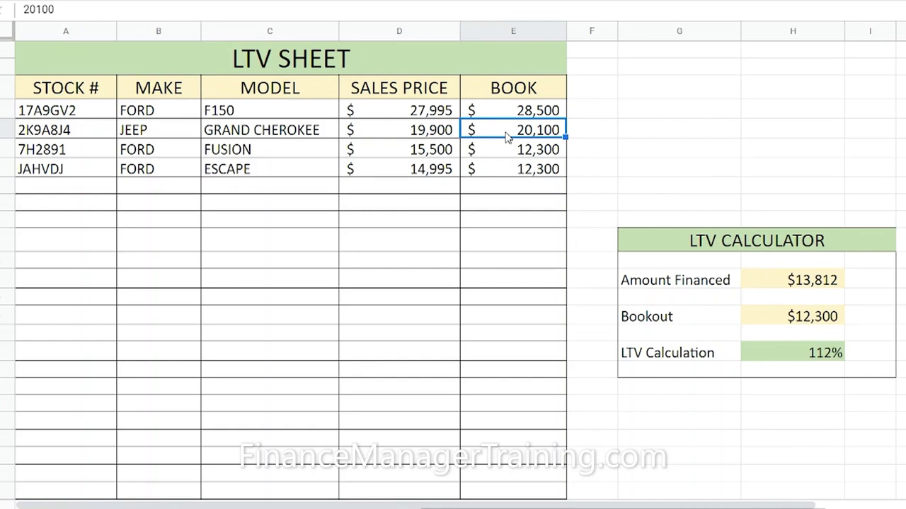
click(517, 224)
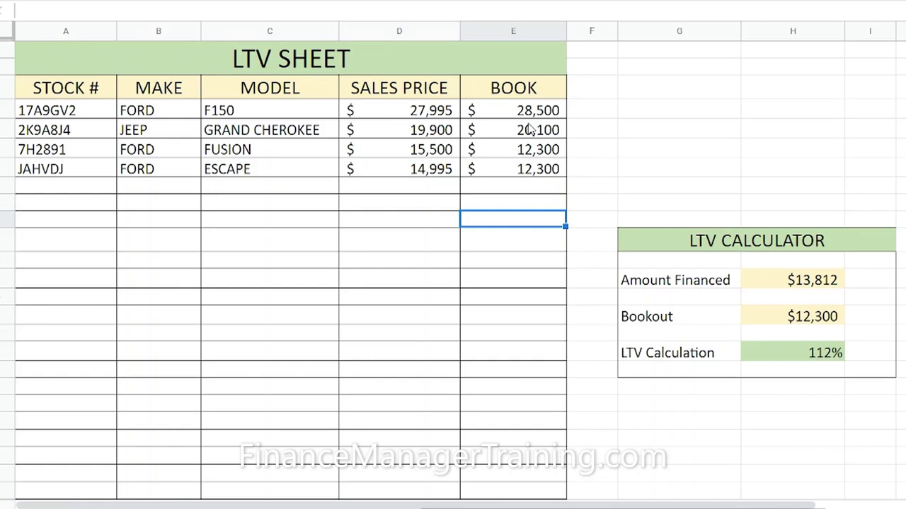
click(516, 114)
click(429, 118)
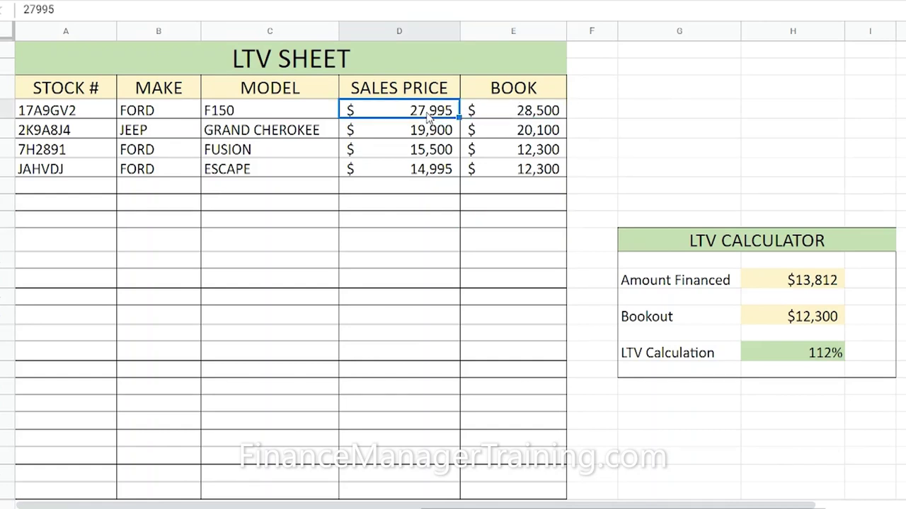
click(536, 175)
click(438, 177)
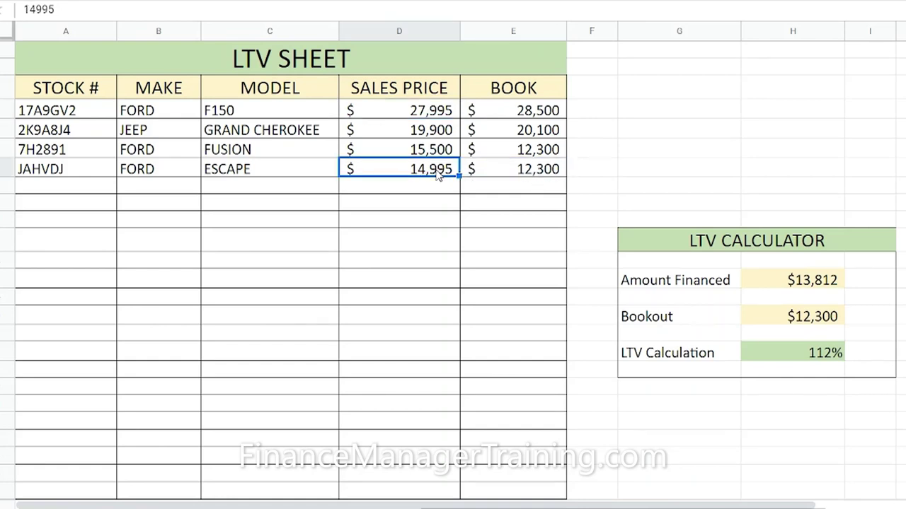